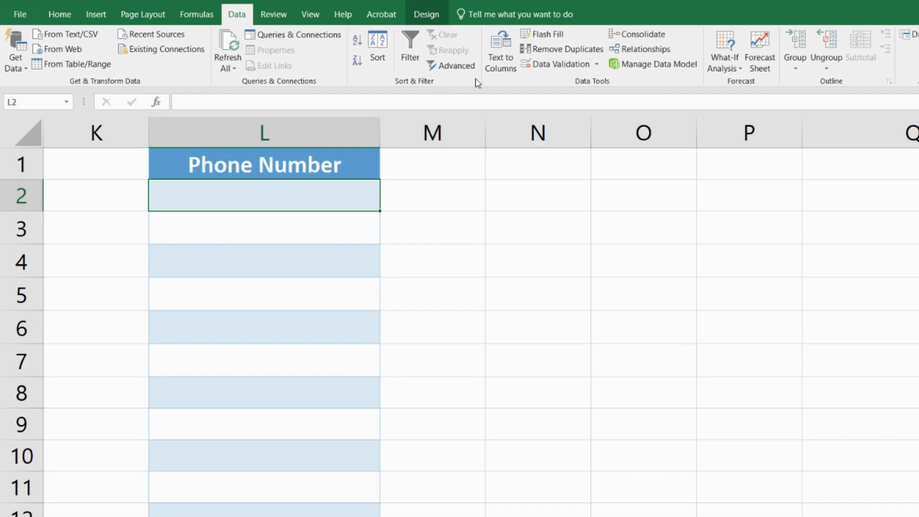
- Limit L2 to text length less than 10 characters
{"action": "left_click", "coordinate": [535, 71]}
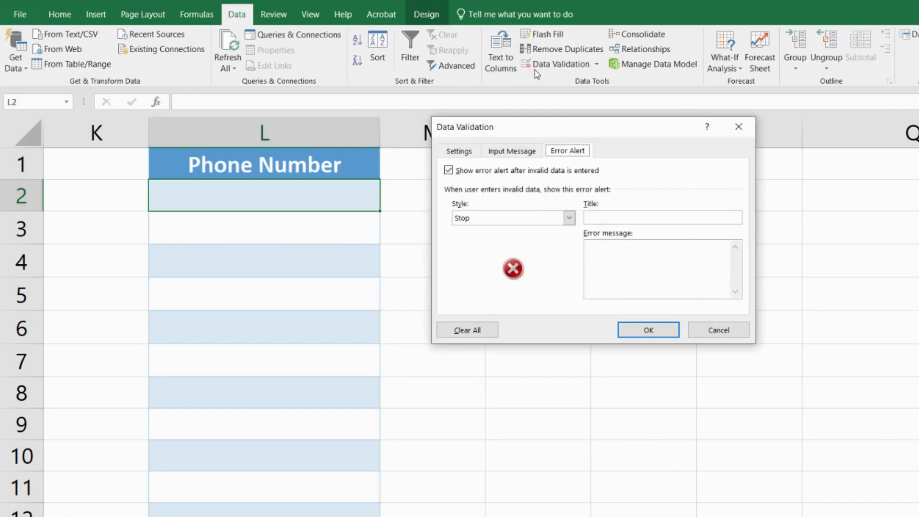
{"action": "left_click", "coordinate": [466, 152]}
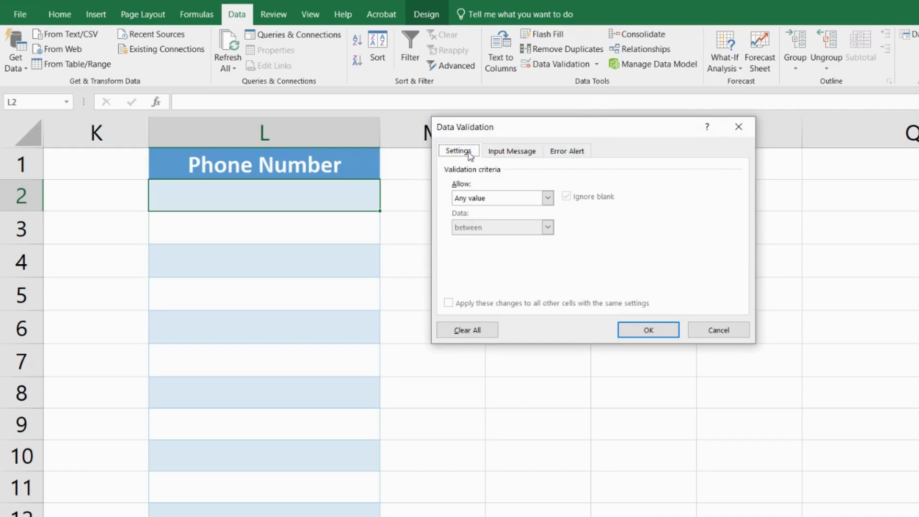
{"action": "left_click", "coordinate": [533, 201]}
{"action": "left_click", "coordinate": [508, 267]}
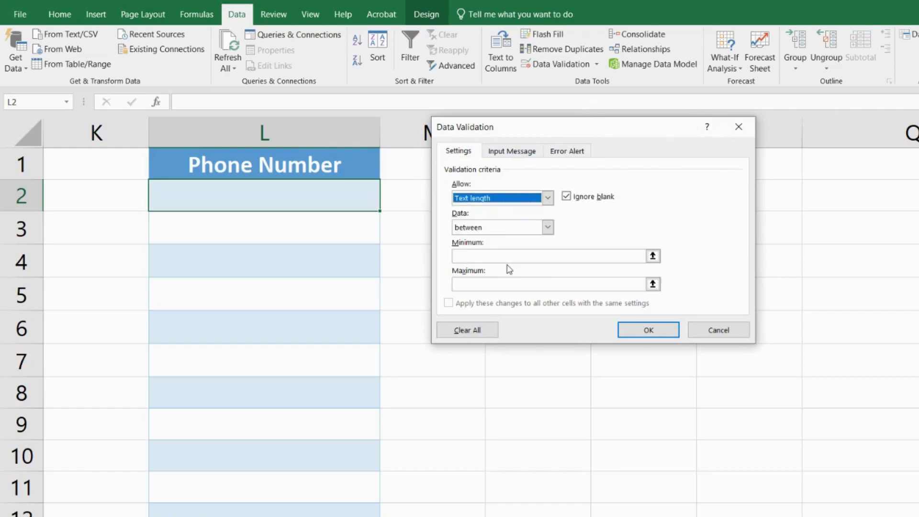
{"action": "left_click", "coordinate": [502, 228]}
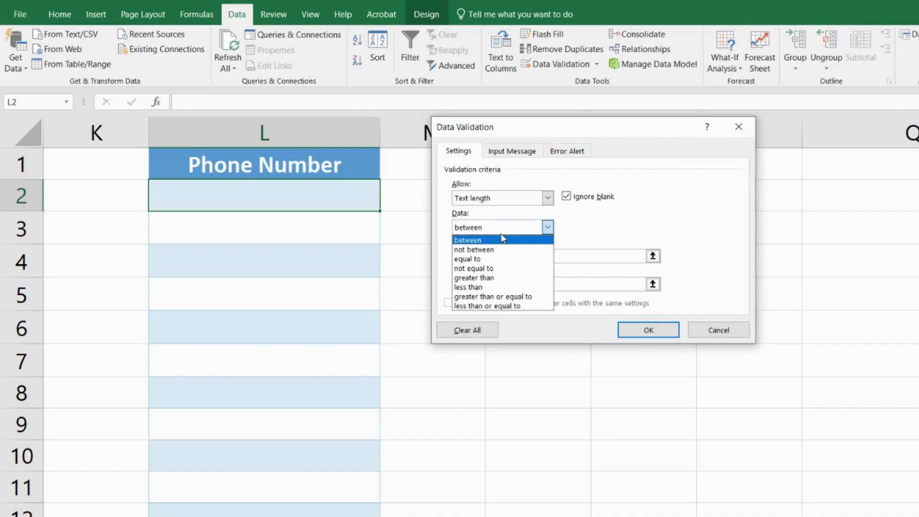
{"action": "left_click", "coordinate": [481, 287]}
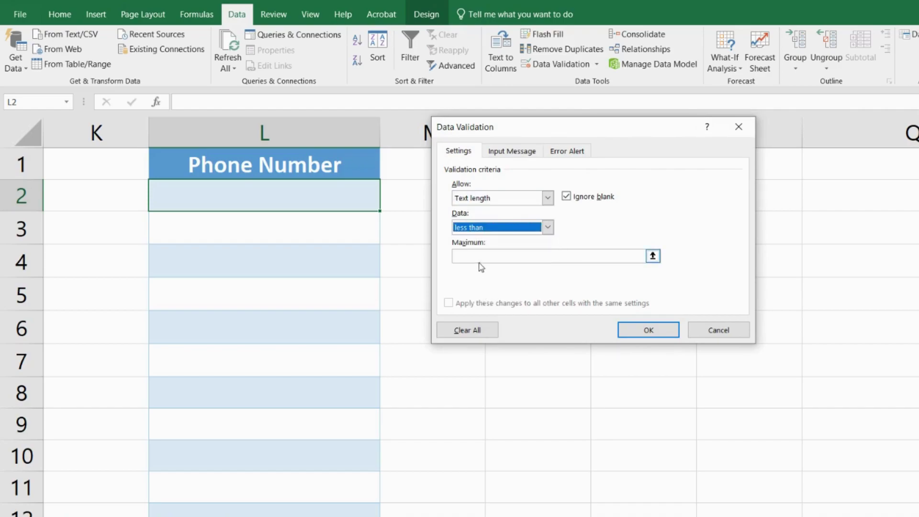
{"action": "left_click", "coordinate": [479, 261]}
{"action": "type", "text": "10"}
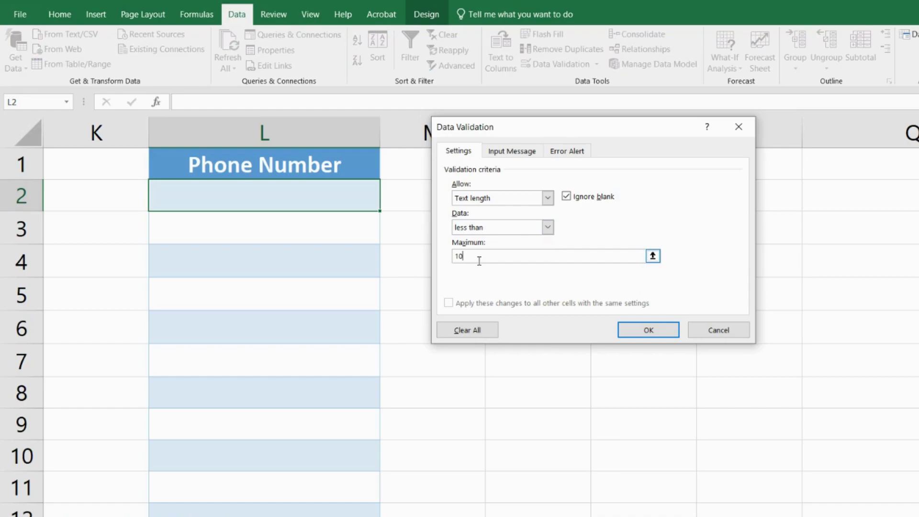
- Add the error message 'This number exceeds the maximum digit length' and confirm the rule
{"action": "left_click", "coordinate": [552, 157]}
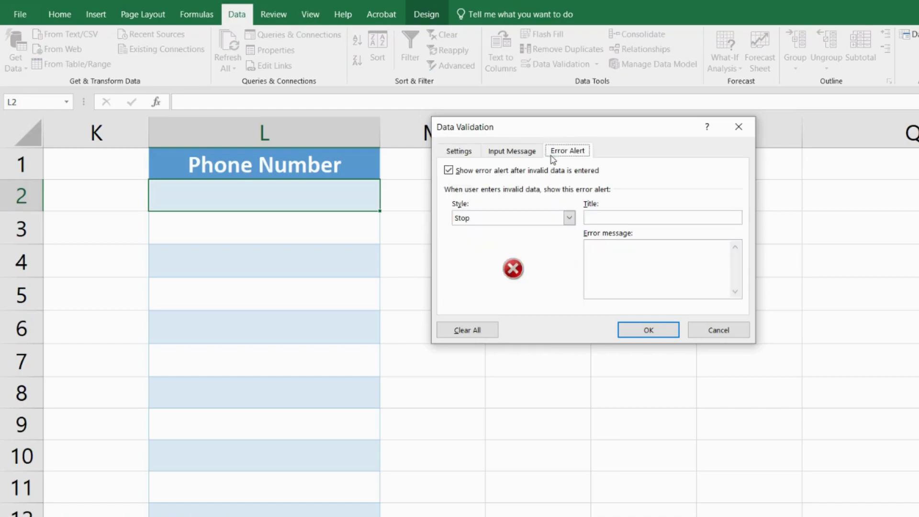
{"action": "left_click", "coordinate": [617, 258]}
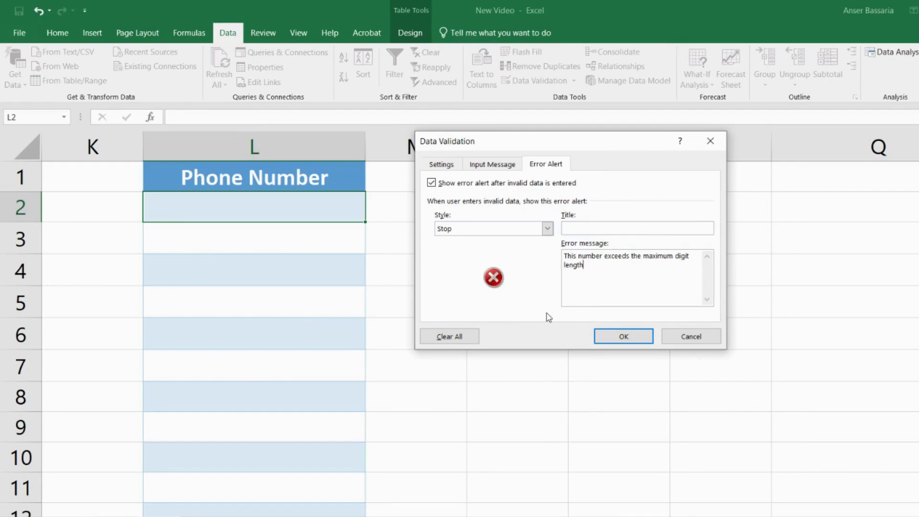
{"action": "left_click", "coordinate": [599, 332]}
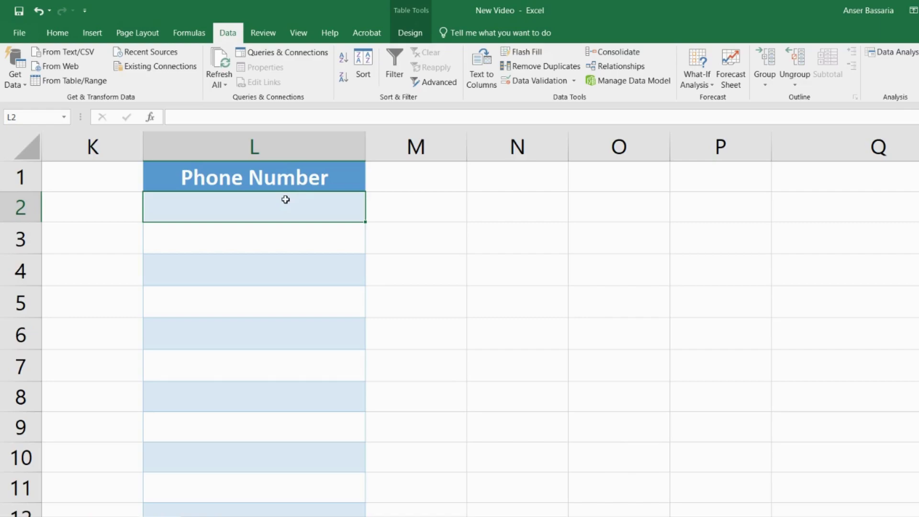
- Copy L2's length rule down the Phone Number column and verify a 10-digit number is rejected
{"action": "left_click_drag", "start_coordinate": [365, 222], "coordinate": [345, 466]}
{"action": "scroll", "coordinate": [421, 279], "scroll_direction": "up", "scroll_amount": 1}
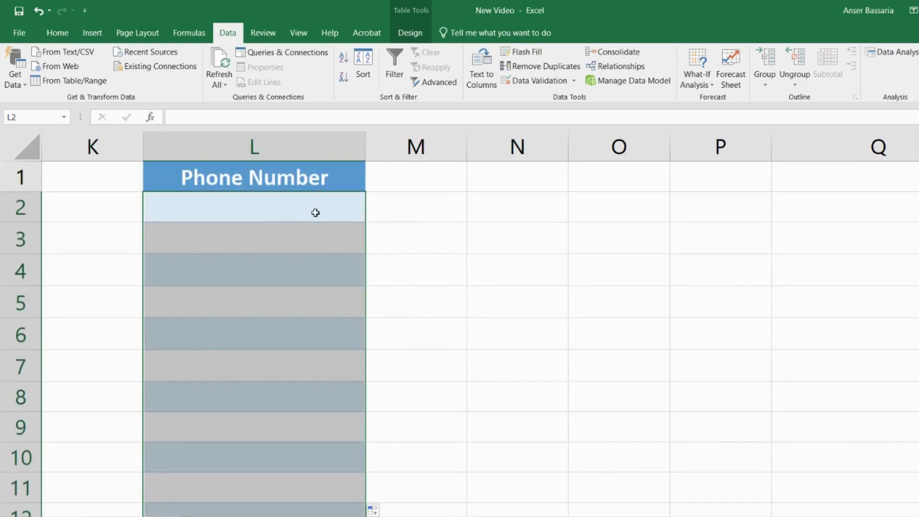
{"action": "left_click", "coordinate": [315, 213]}
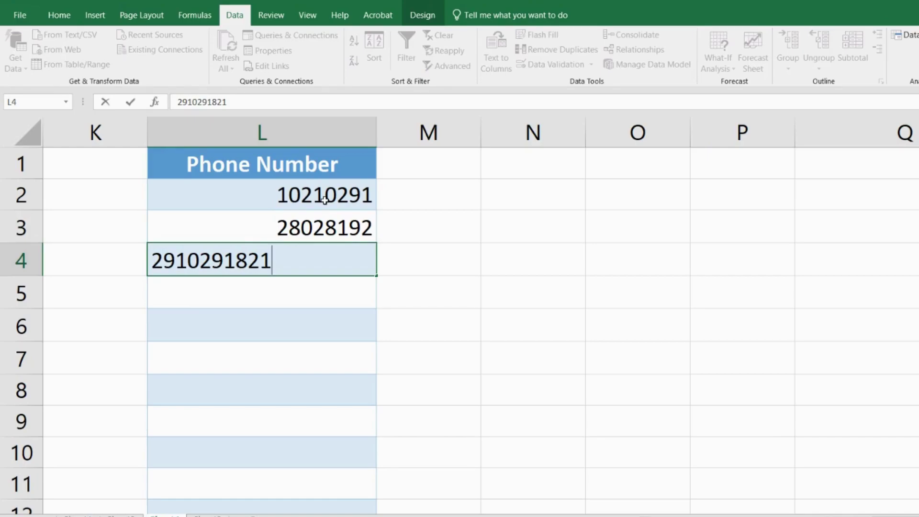
{"action": "key", "text": "Return"}
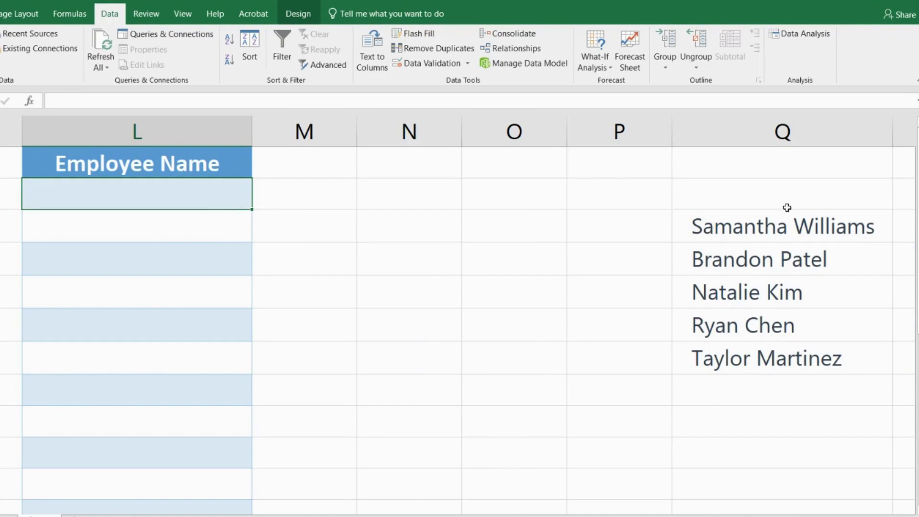
- Set the Employee Name cell's validation to a List with source =$Q$3:$Q$7
{"action": "left_click_drag", "start_coordinate": [754, 225], "coordinate": [754, 361]}
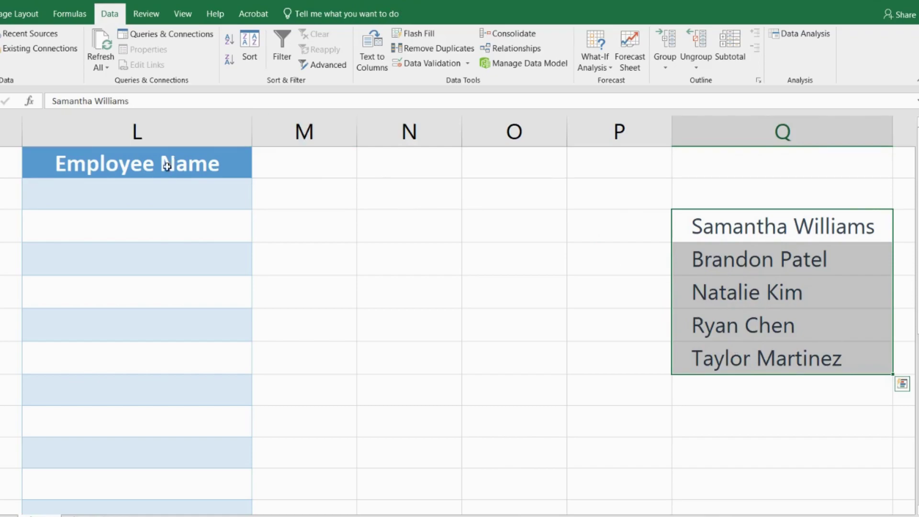
{"action": "left_click", "coordinate": [159, 182]}
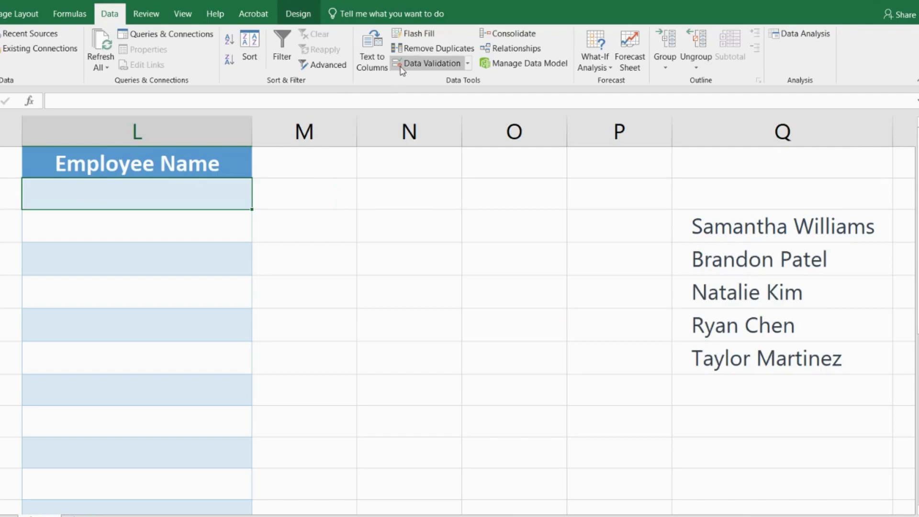
{"action": "left_click", "coordinate": [426, 63]}
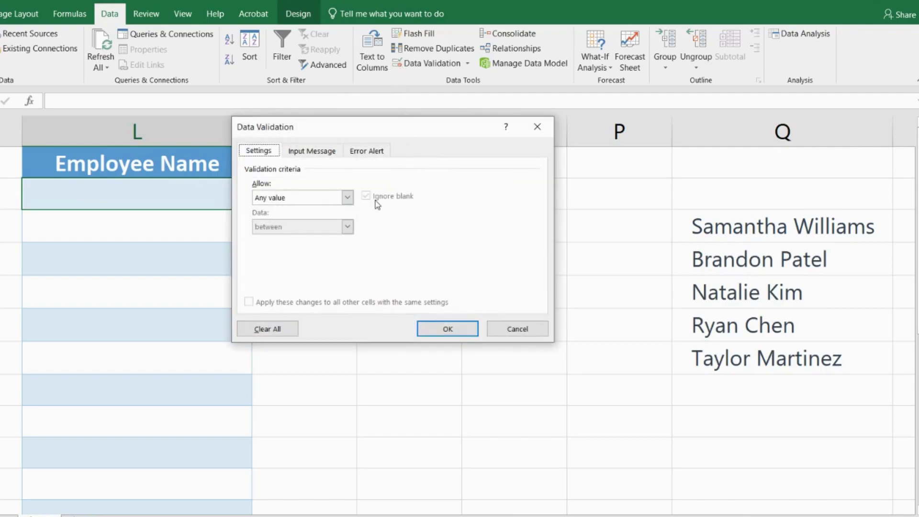
{"action": "left_click", "coordinate": [347, 198]}
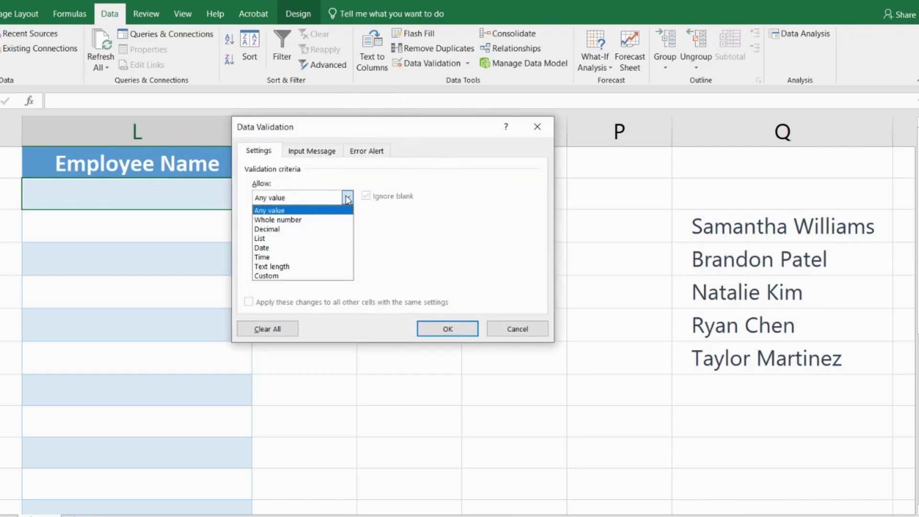
{"action": "left_click", "coordinate": [327, 239]}
{"action": "left_click", "coordinate": [321, 257]}
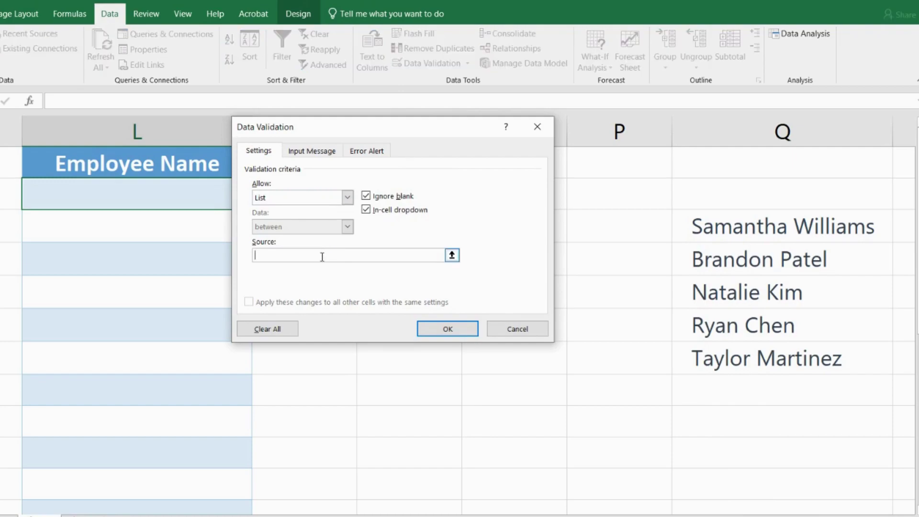
{"action": "left_click_drag", "start_coordinate": [693, 225], "coordinate": [704, 354]}
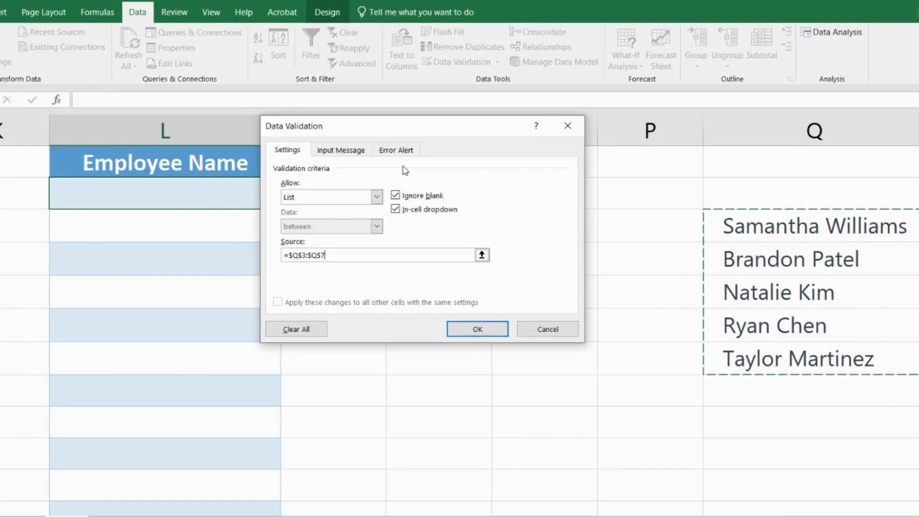
- Confirm the list rule and check that the Employee Name dropdown shows the five names
{"action": "left_click", "coordinate": [476, 329]}
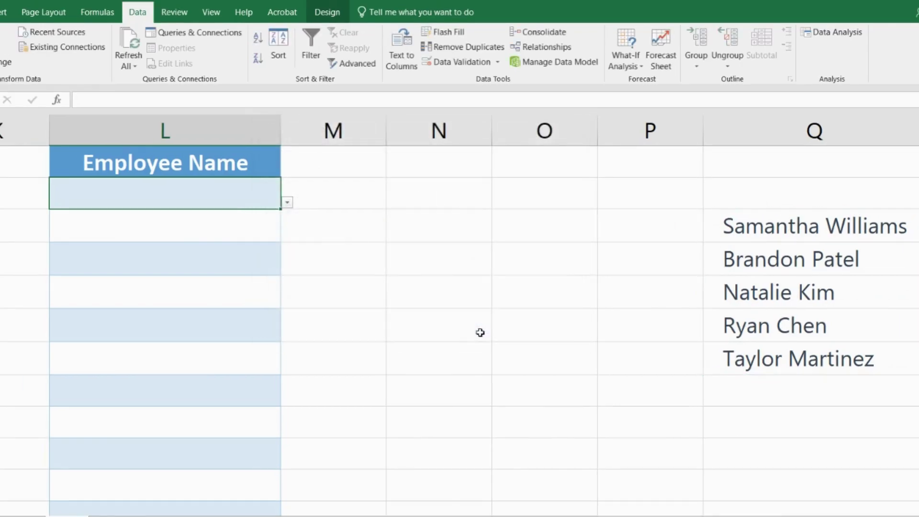
{"action": "left_click", "coordinate": [288, 203]}
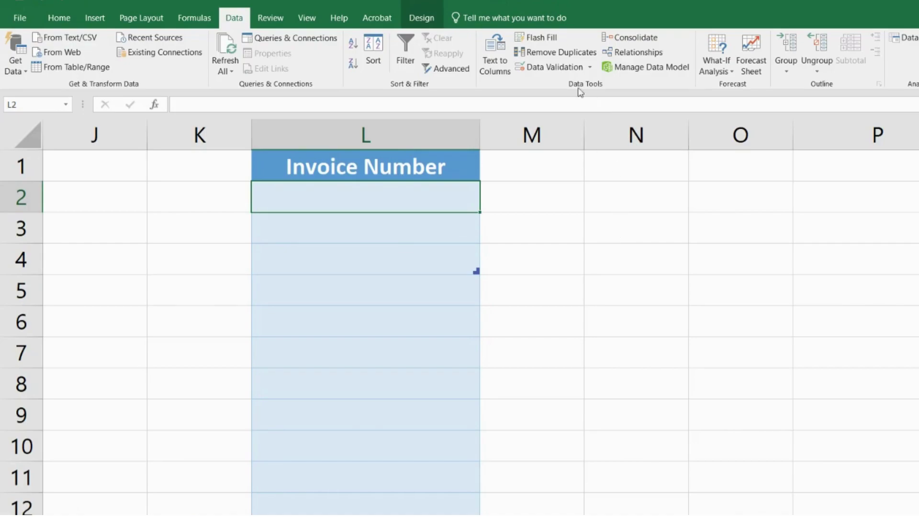
- Give the Invoice Number cell a Custom validation formula =countif($L$2:$L$15,L2)=1
{"action": "left_click", "coordinate": [565, 72]}
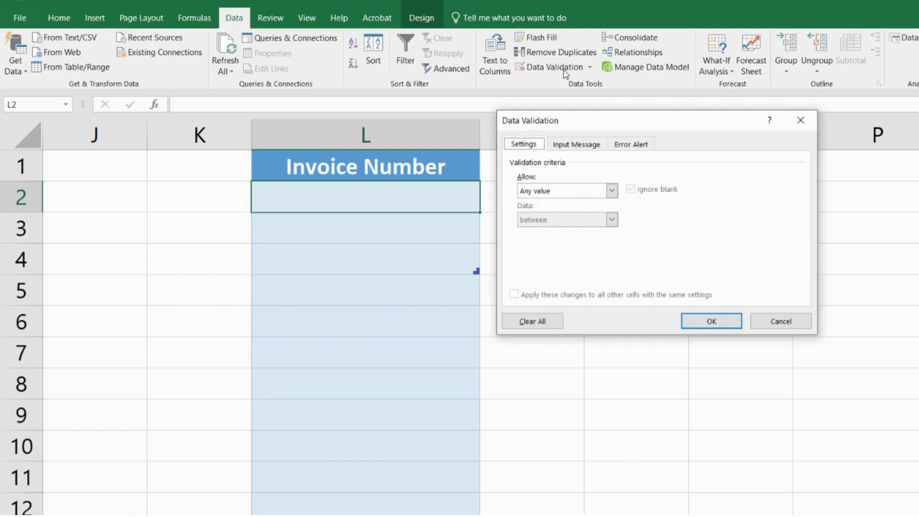
{"action": "left_click", "coordinate": [612, 191]}
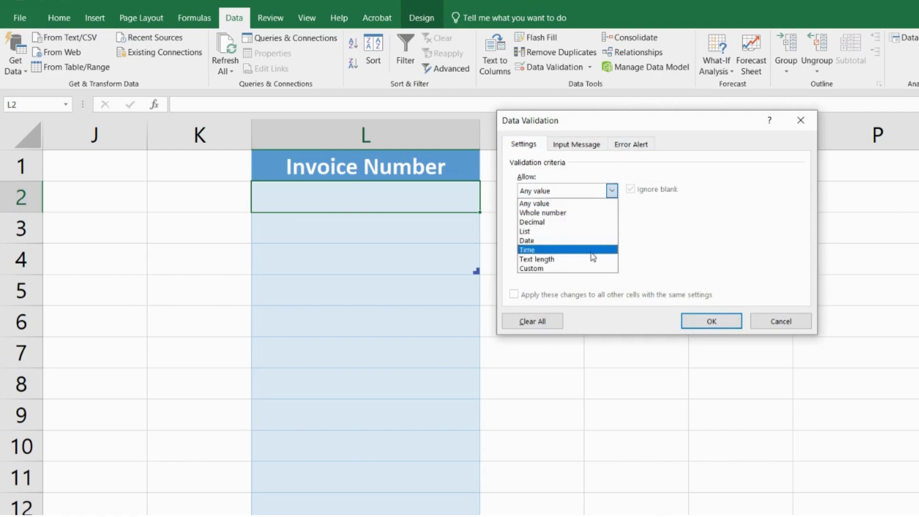
{"action": "left_click", "coordinate": [575, 268]}
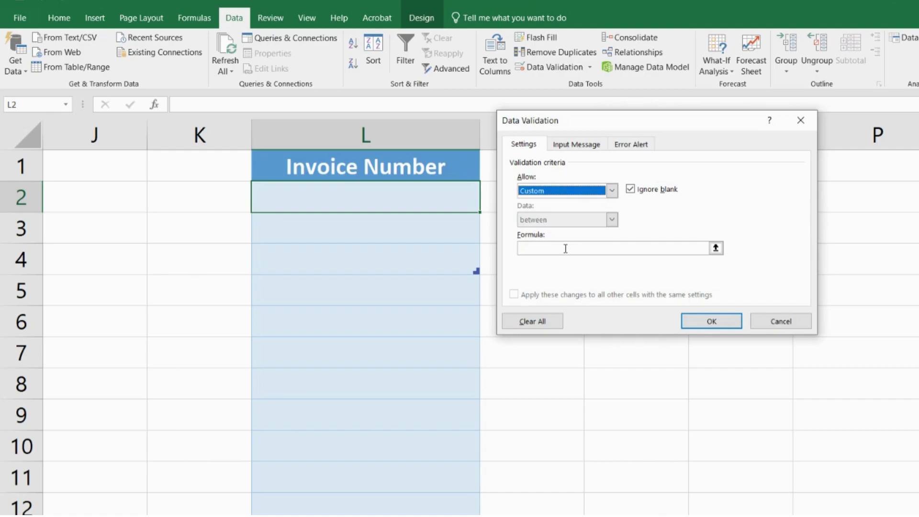
{"action": "left_click", "coordinate": [566, 248]}
{"action": "type", "text": "=countif($L$2:$L$15,L2)=1"}
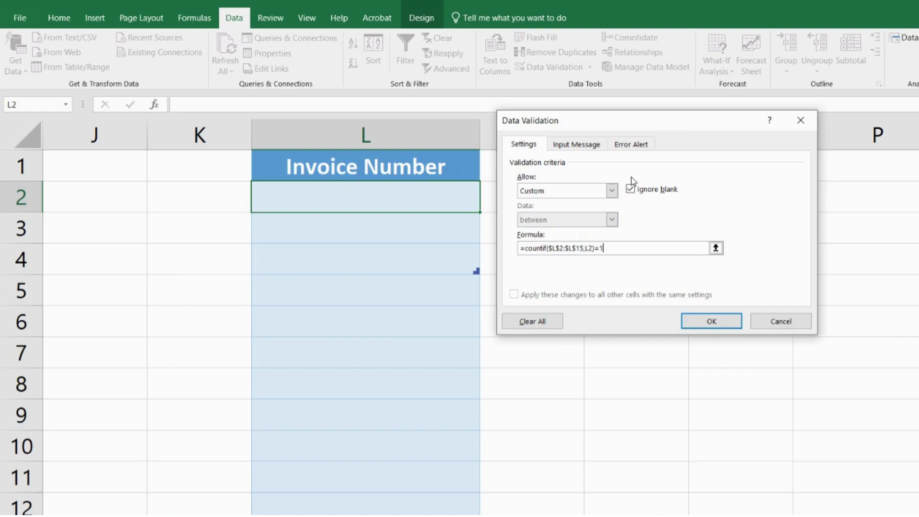
{"action": "left_click", "coordinate": [637, 144]}
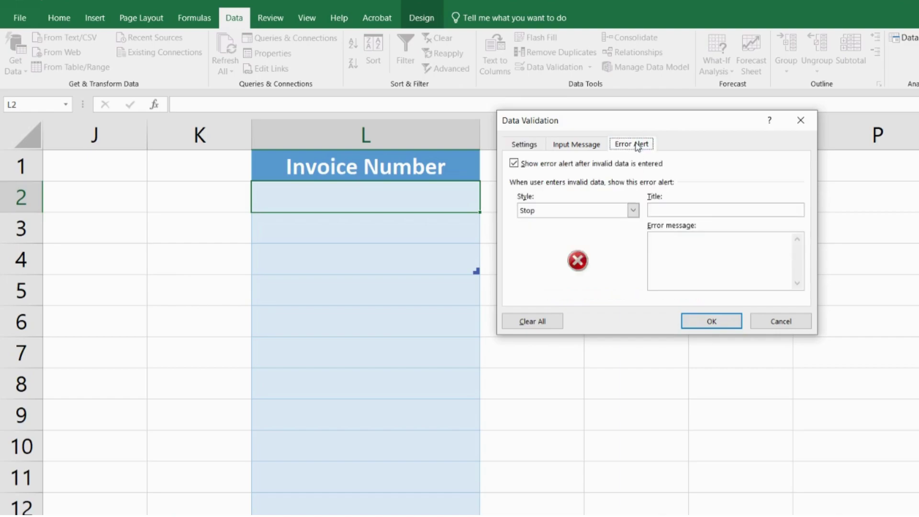
- Use a Stop alert reading 'This invoice number has already been used' and apply the rule
{"action": "left_click", "coordinate": [632, 211]}
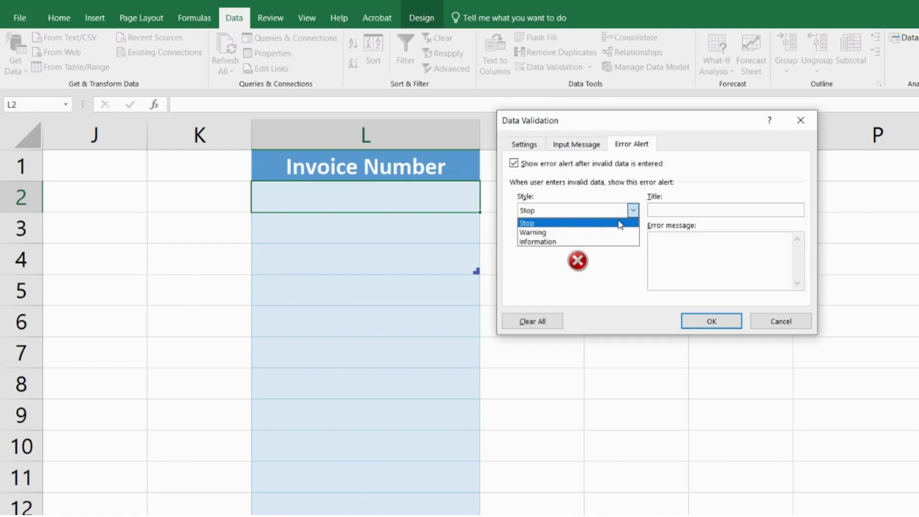
{"action": "left_click", "coordinate": [621, 224]}
{"action": "left_click", "coordinate": [673, 244]}
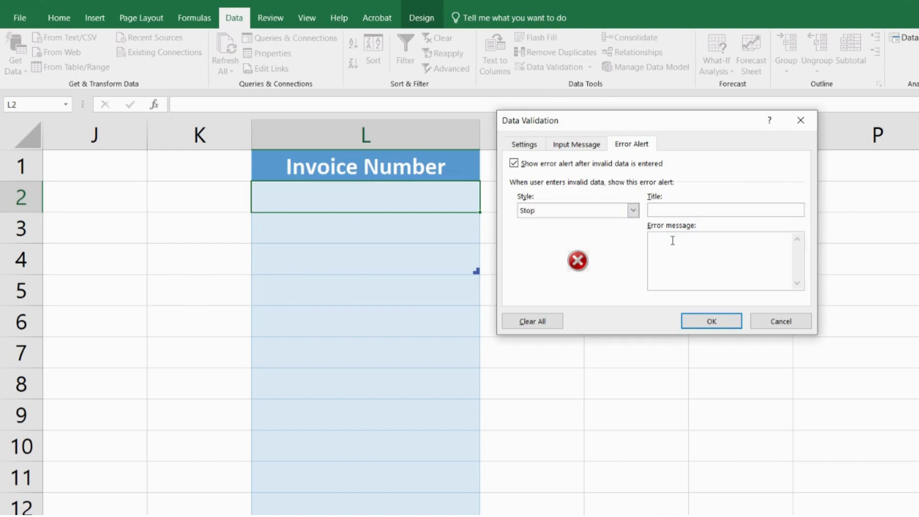
{"action": "type", "text": "This invoice number has already been used"}
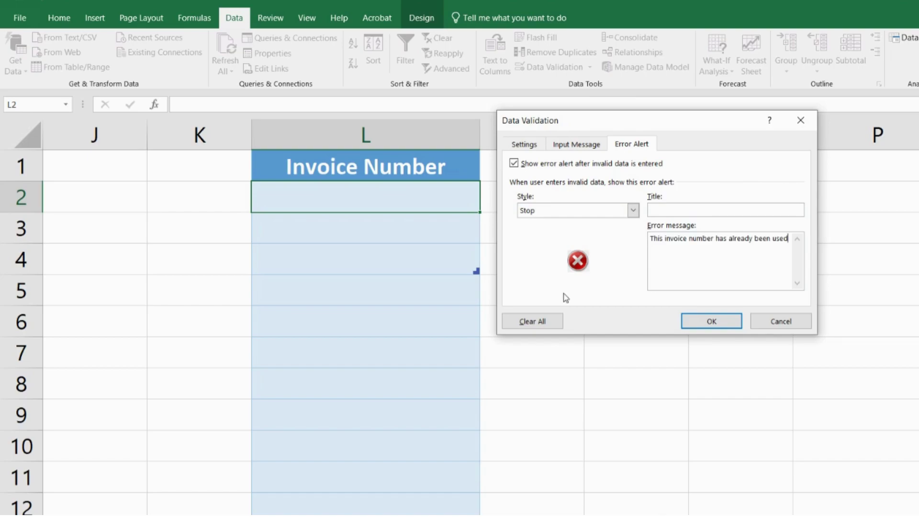
{"action": "left_click", "coordinate": [692, 325]}
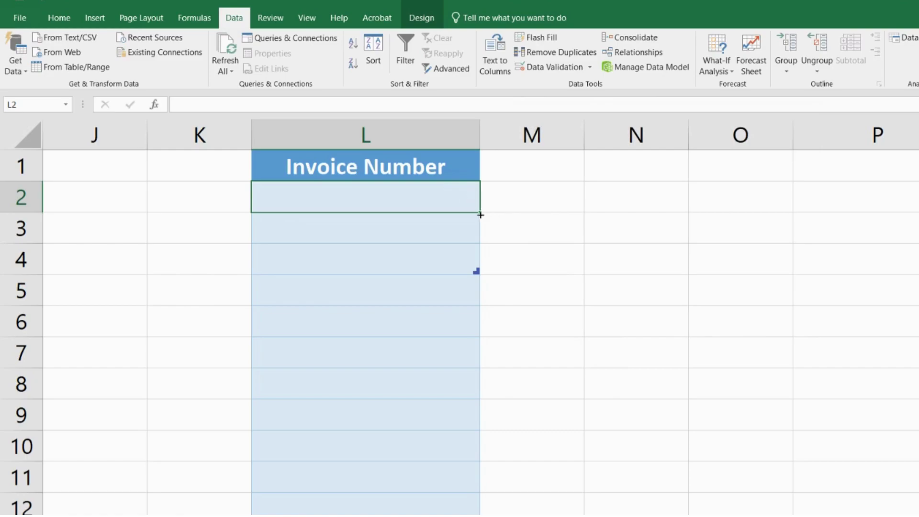
- Fill the rule down to L10, enter 1223, 1743, 3242, and verify a duplicate 1743 is rejected
{"action": "left_click_drag", "start_coordinate": [480, 214], "coordinate": [464, 464]}
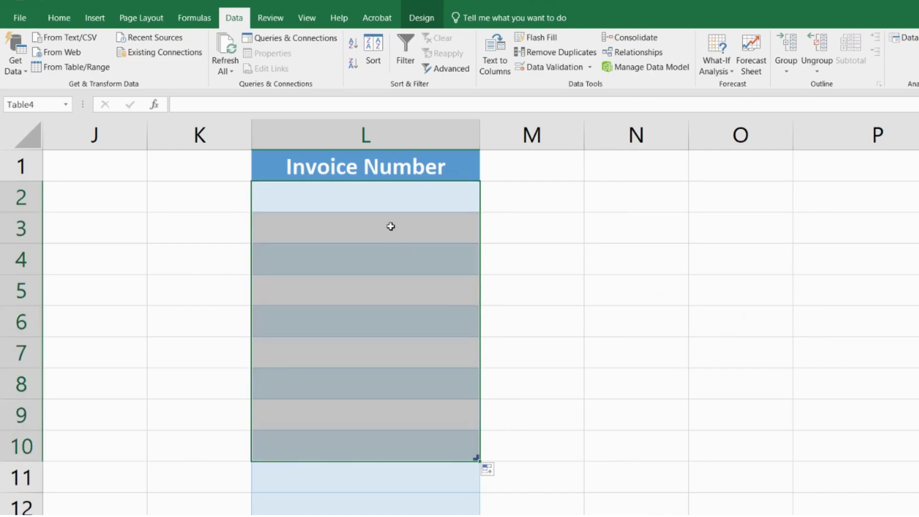
{"action": "left_click", "coordinate": [388, 192]}
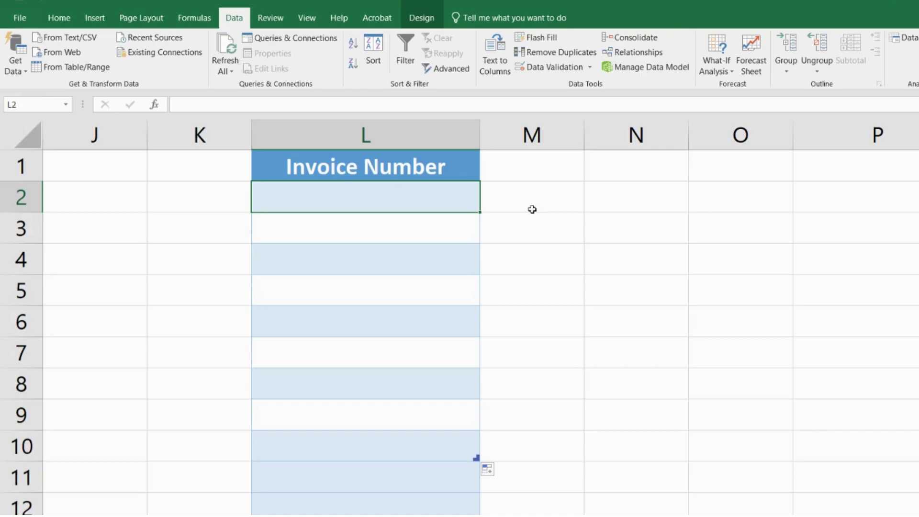
{"action": "type", "text": "1223"}
{"action": "key", "text": "Return"}
{"action": "type", "text": "1743"}
{"action": "key", "text": "Return"}
{"action": "type", "text": "3242"}
{"action": "key", "text": "Return"}
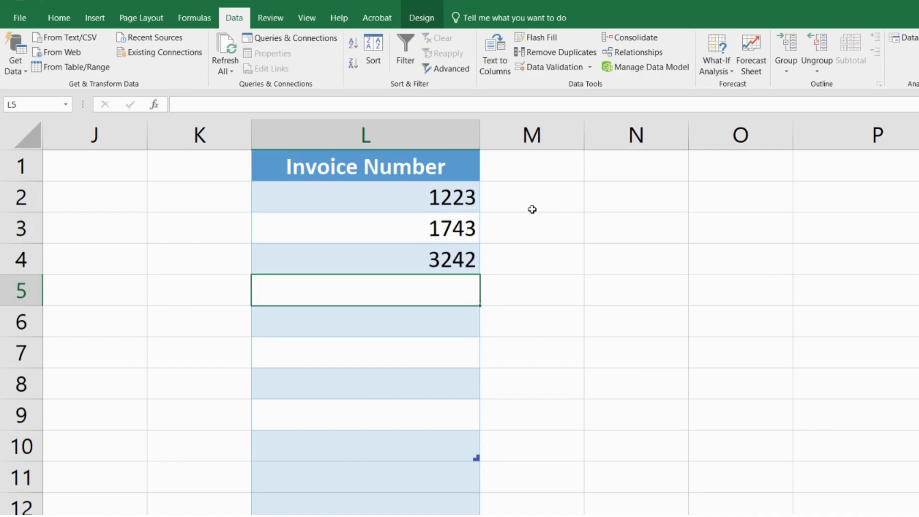
{"action": "type", "text": "1743"}
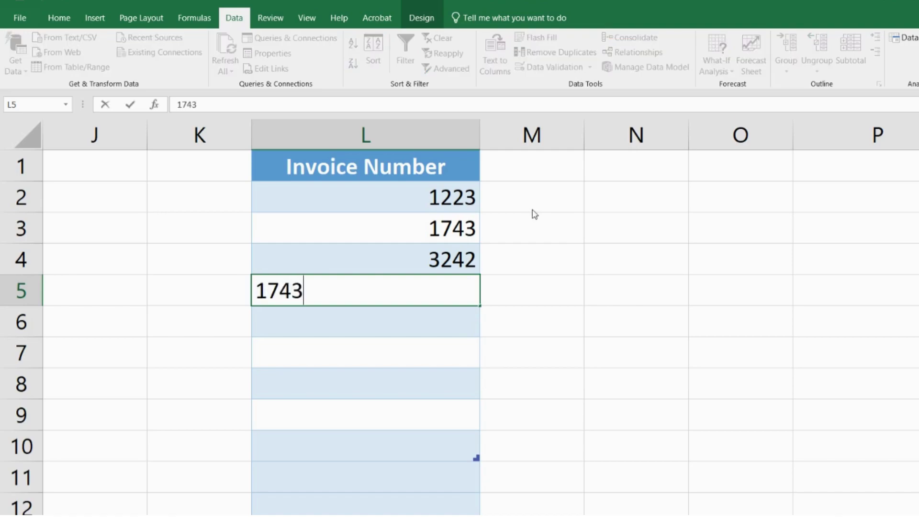
{"action": "key", "text": "Return"}
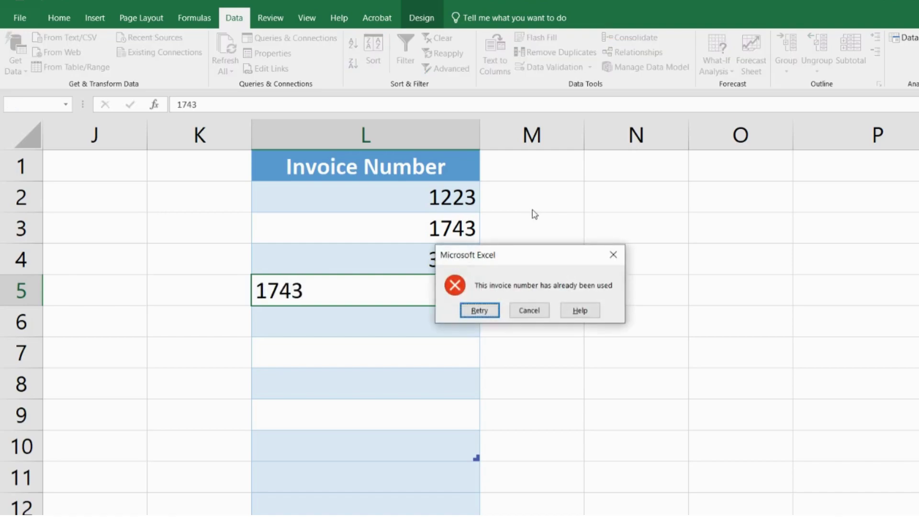